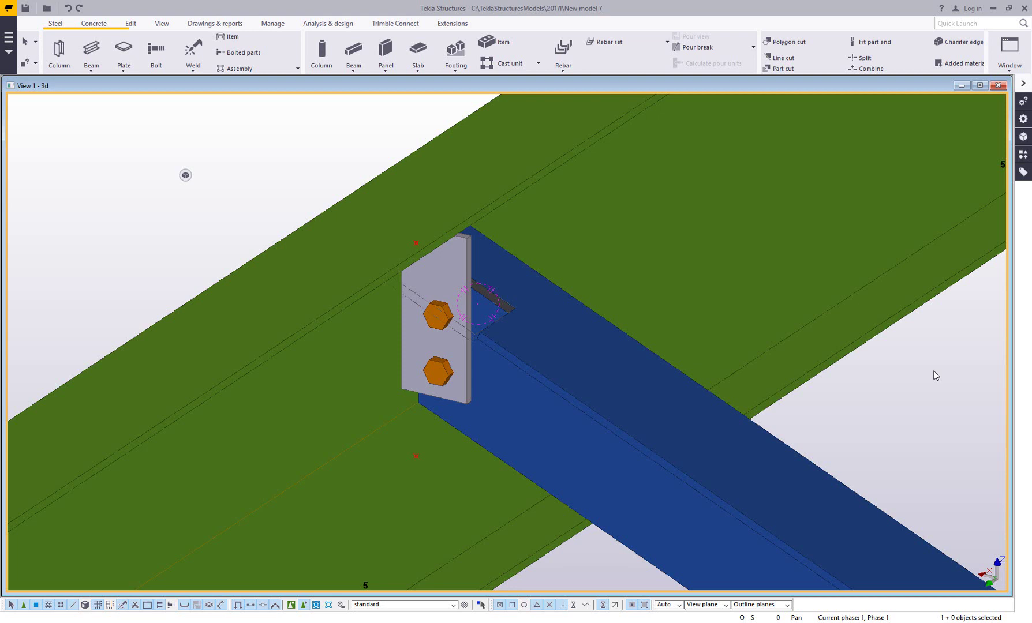
Select the brace and its flange cut, rotating the view to inspect the cut.
left_click(598, 375)
scroll(555, 357, "up", 3)
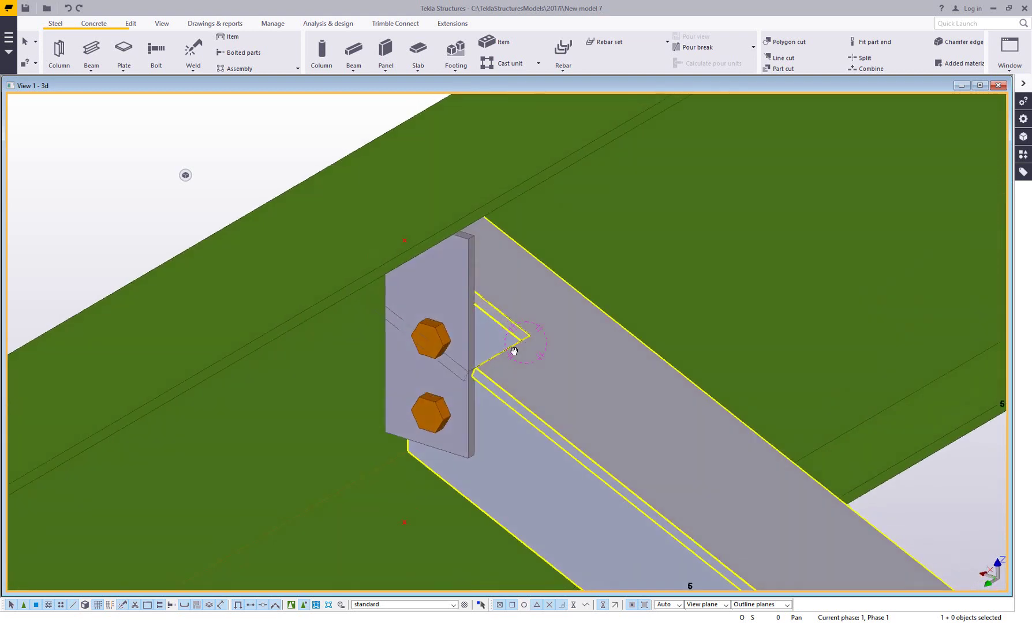
middle_click_drag(510, 353, 637, 335, "ctrl")
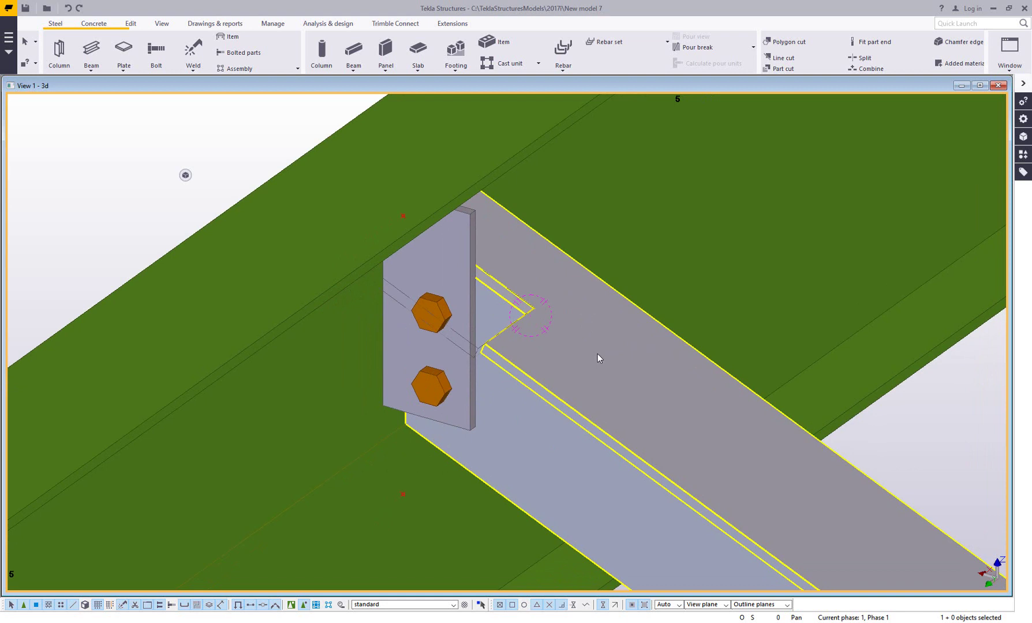
left_click(512, 327)
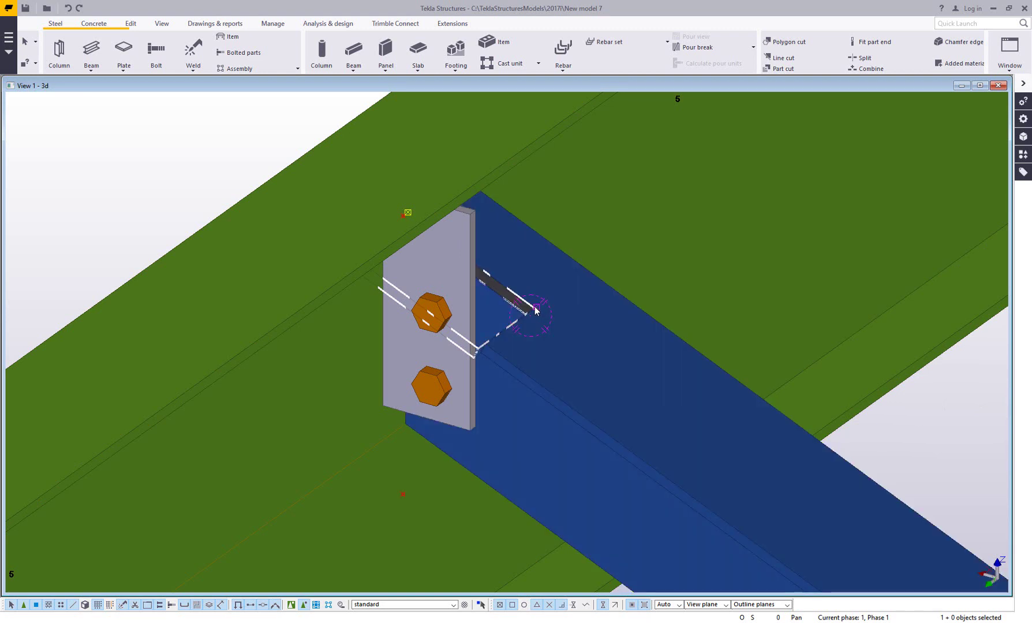
scroll(535, 311, "up", 3)
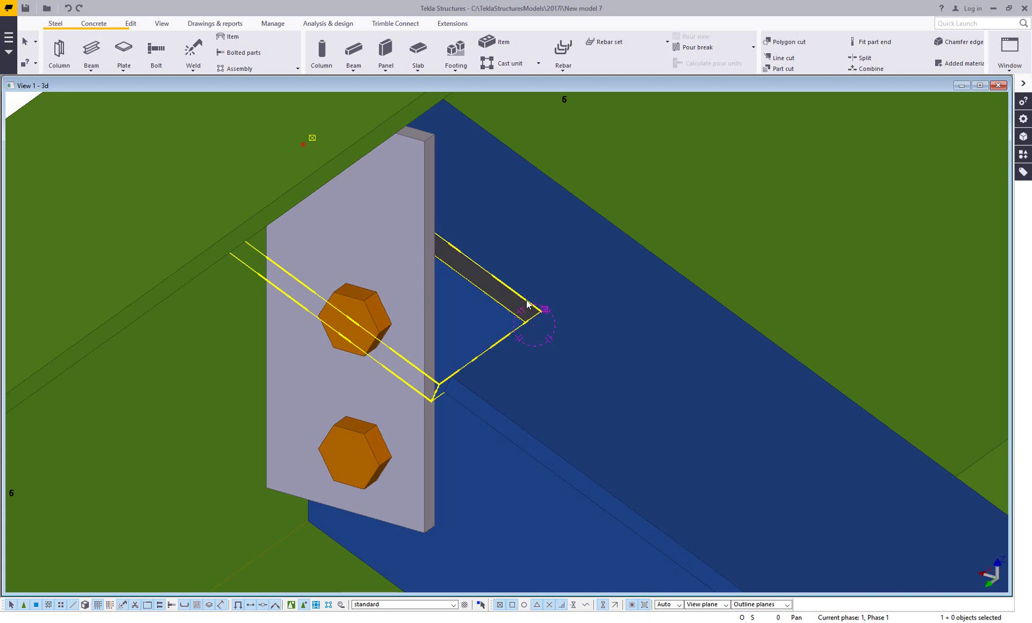
Try moving the cut's corner handle, then abandon the move and clear the selection.
left_click(544, 310)
key("ctrl+m")
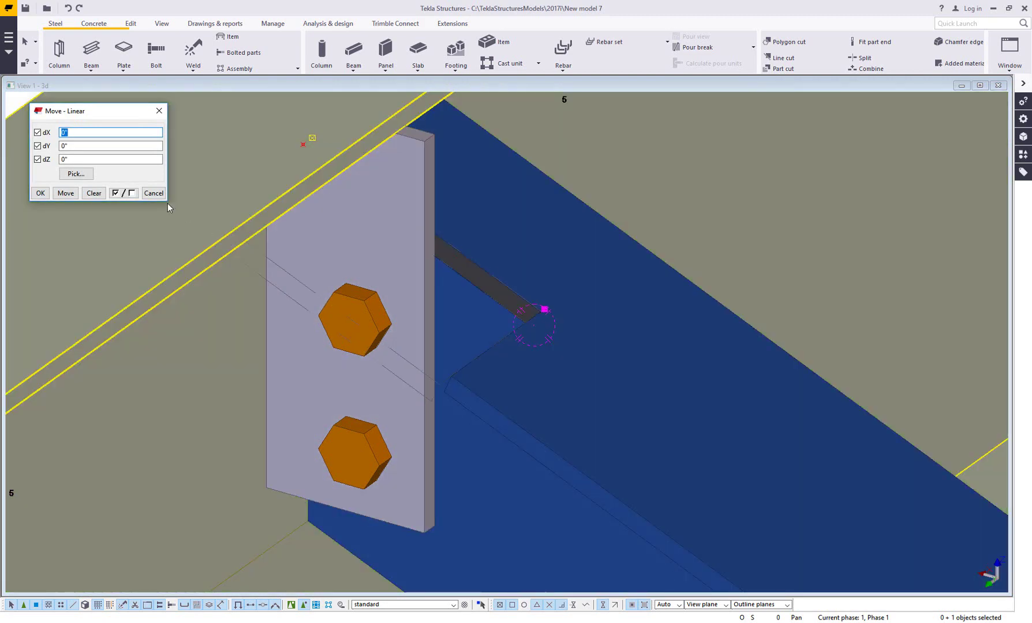
left_click(154, 193)
scroll(473, 283, "down", 5)
scroll(473, 282, "up", 2)
left_click(941, 396)
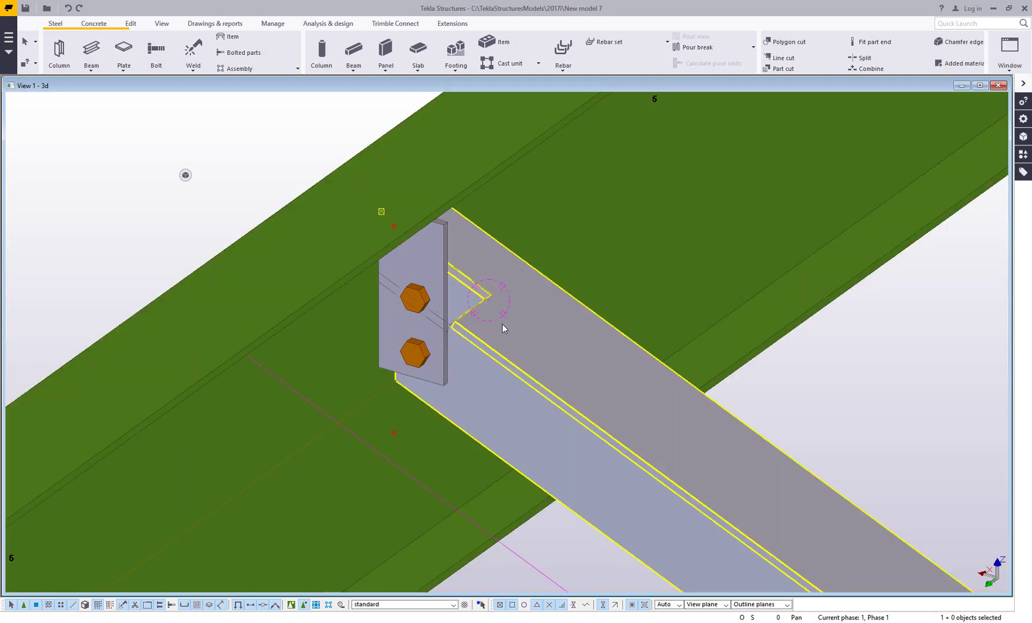
scroll(502, 325, "up", 2)
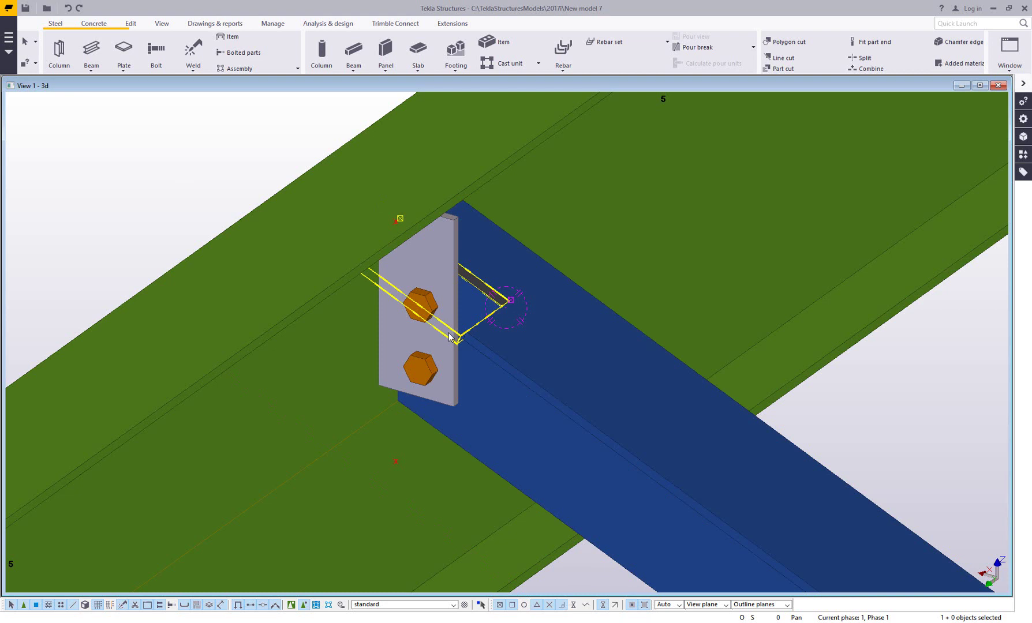
Switch to the Edit tools and zoom in on the brace end connection.
left_click(131, 23)
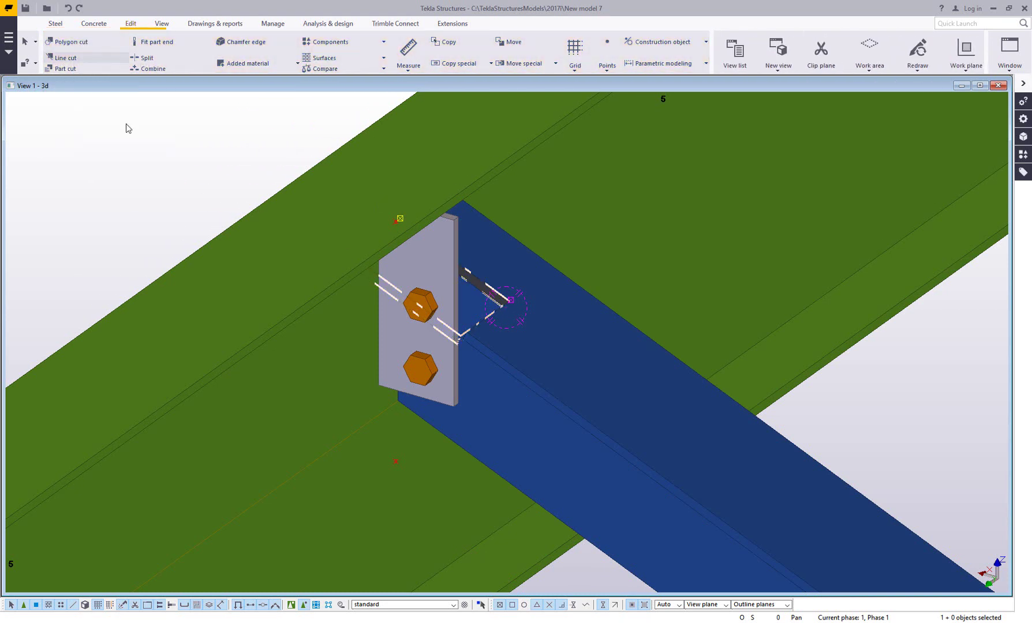
scroll(478, 275, "up", 1)
scroll(485, 278, "up", 2)
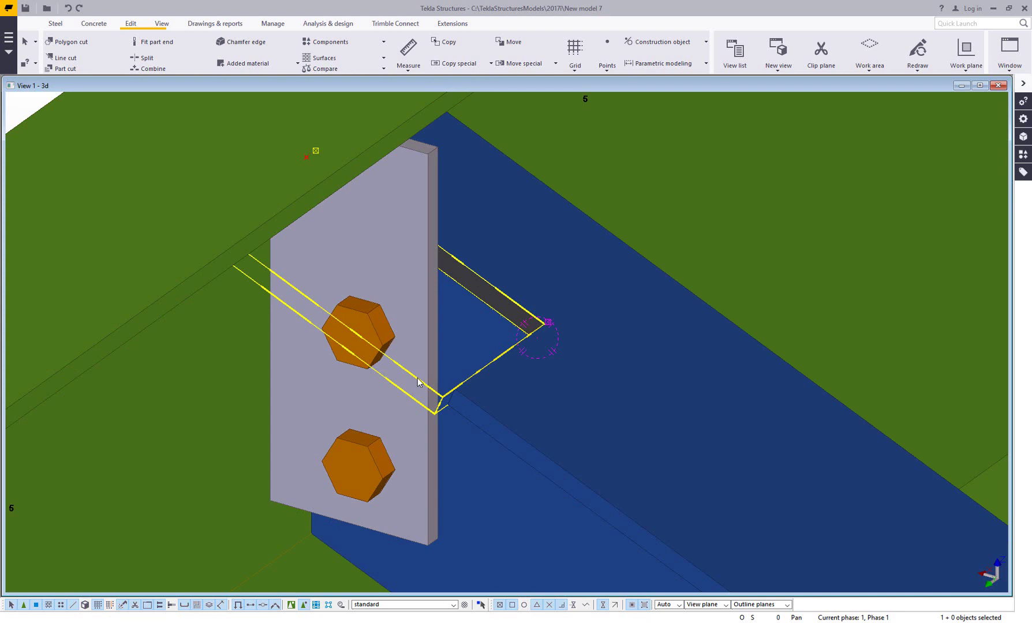
mouse_move(418, 382)
middle_mouse_down()
mouse_move(438, 368)
mouse_move(417, 376)
middle_mouse_up()
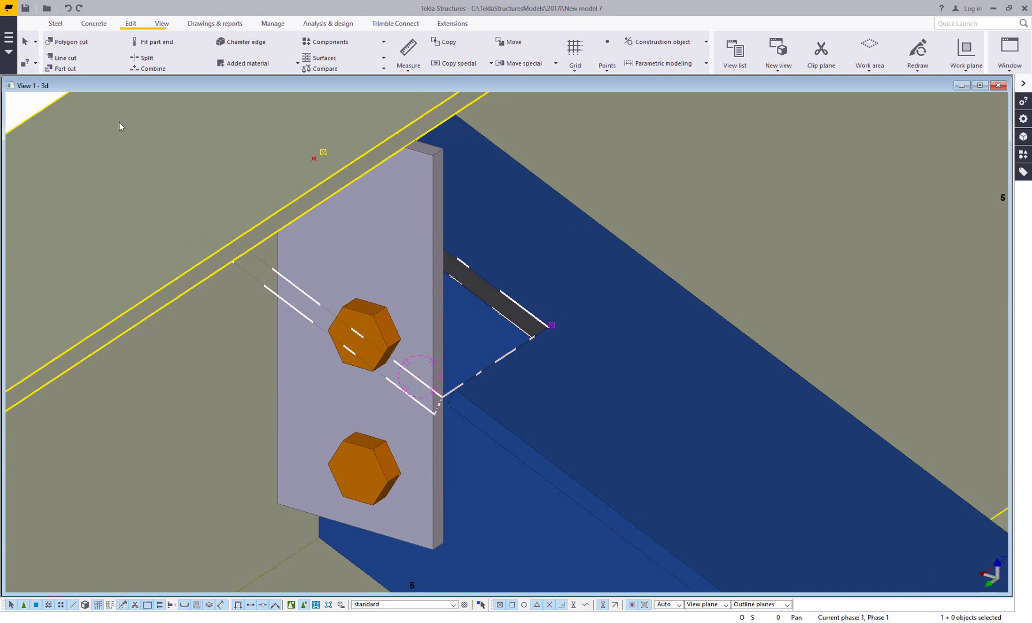
Start a Polygon cut and pick the existing flange cut as the part to cut.
left_click(69, 46)
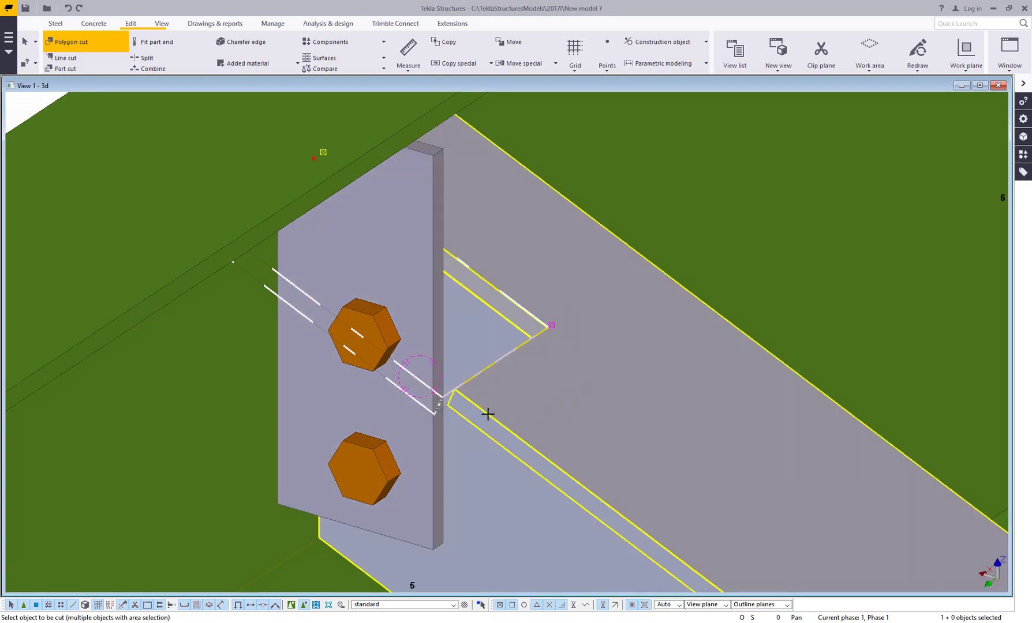
left_click(486, 414)
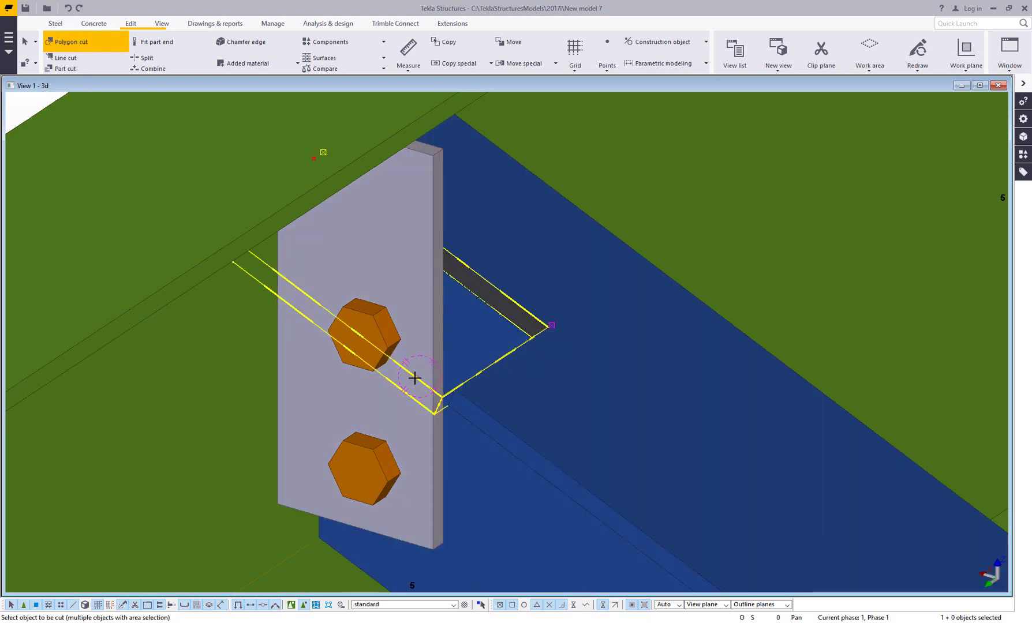
left_click(414, 378)
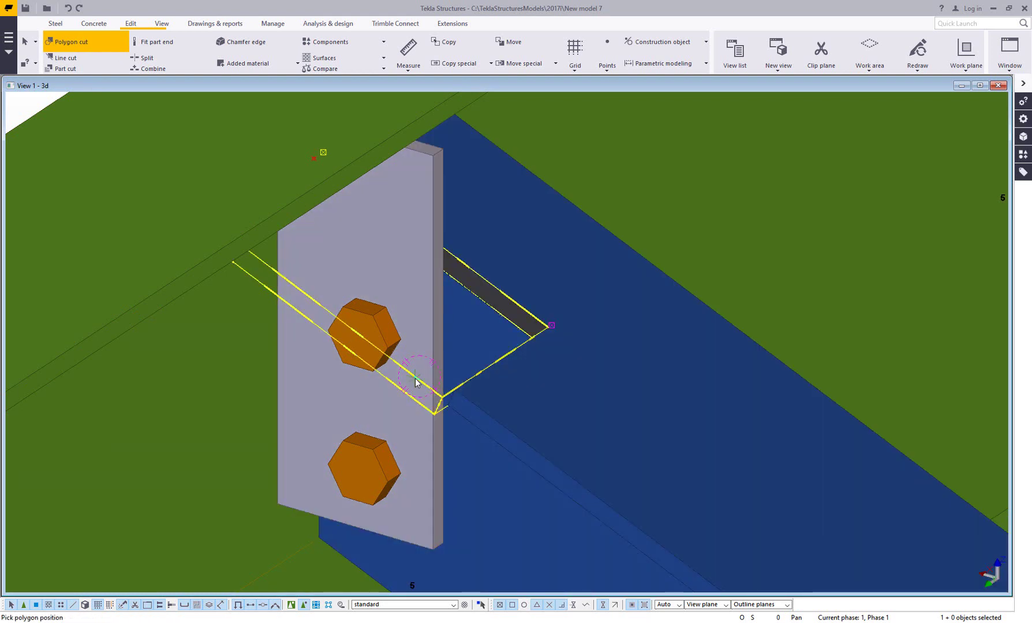
scroll(551, 327, "up", 5)
scroll(528, 328, "up", 3)
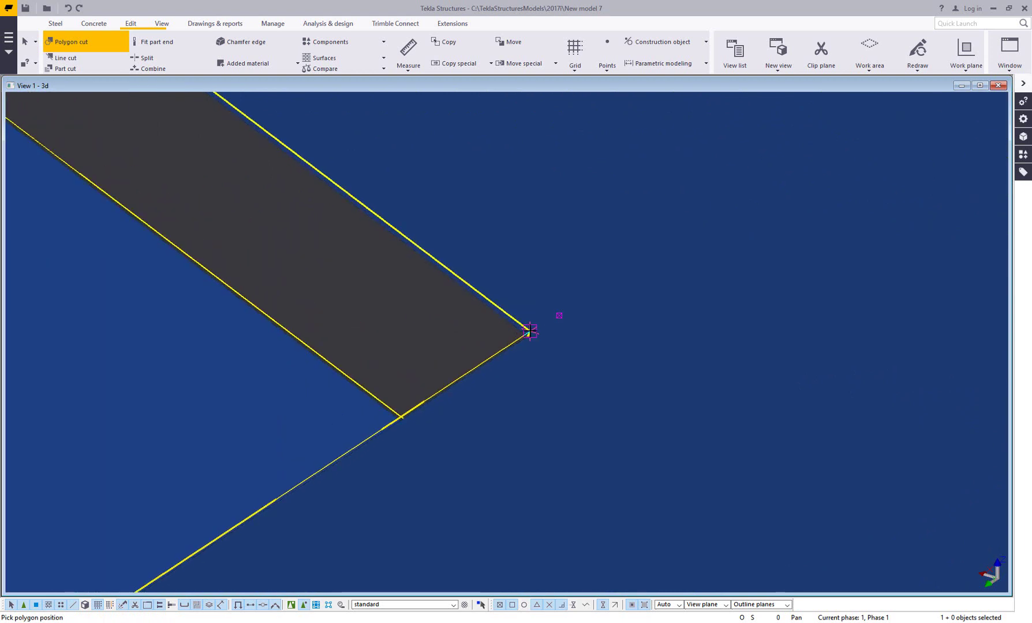
scroll(529, 333, "down", 3)
Draw the cut polygon from the cut tip through the 1/2" offset and slot corner, then end the command.
left_click(529, 332)
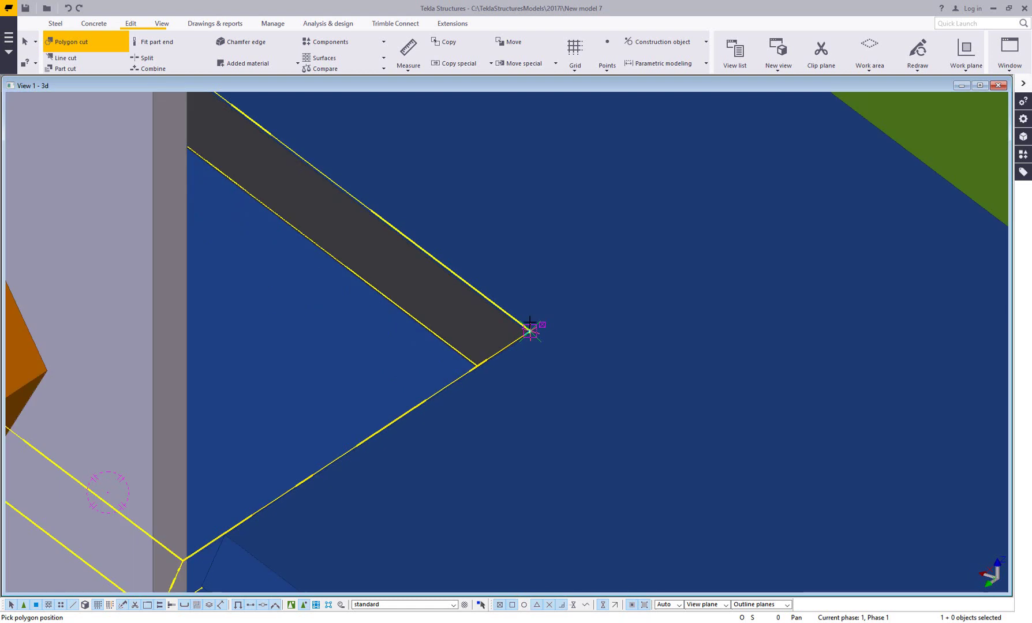
left_click(468, 284)
scroll(325, 370, "down", 2)
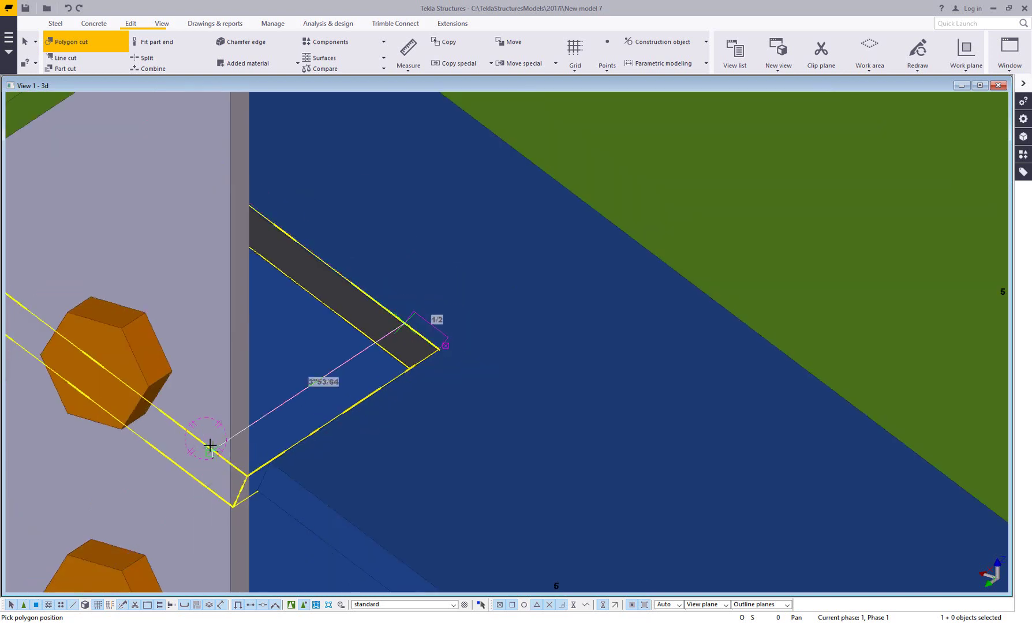
scroll(344, 362, "up", 4)
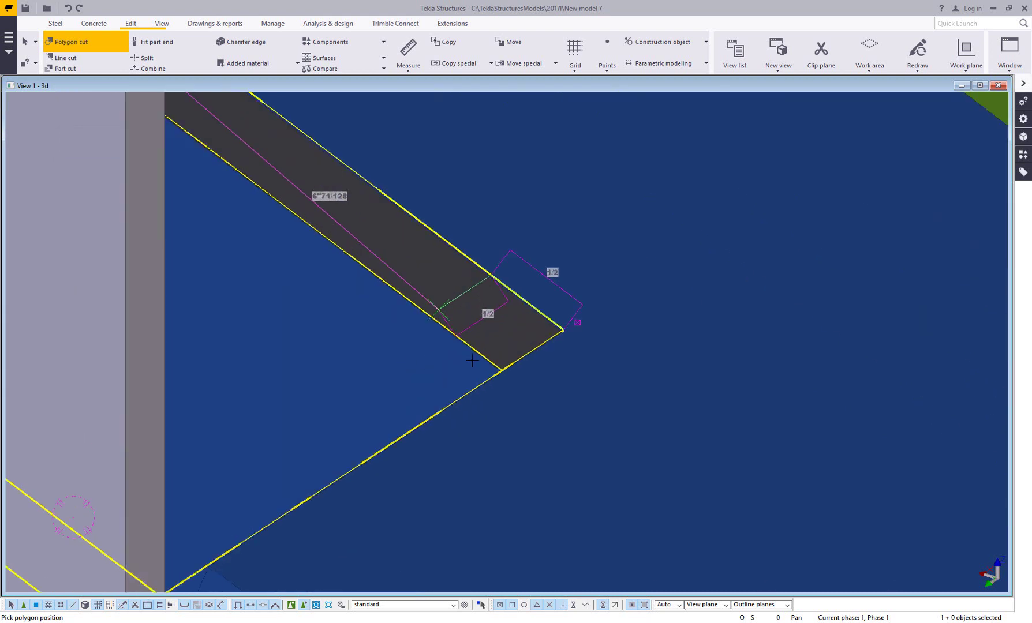
left_click(511, 362)
scroll(511, 363, "down", 2)
middle_click(513, 363)
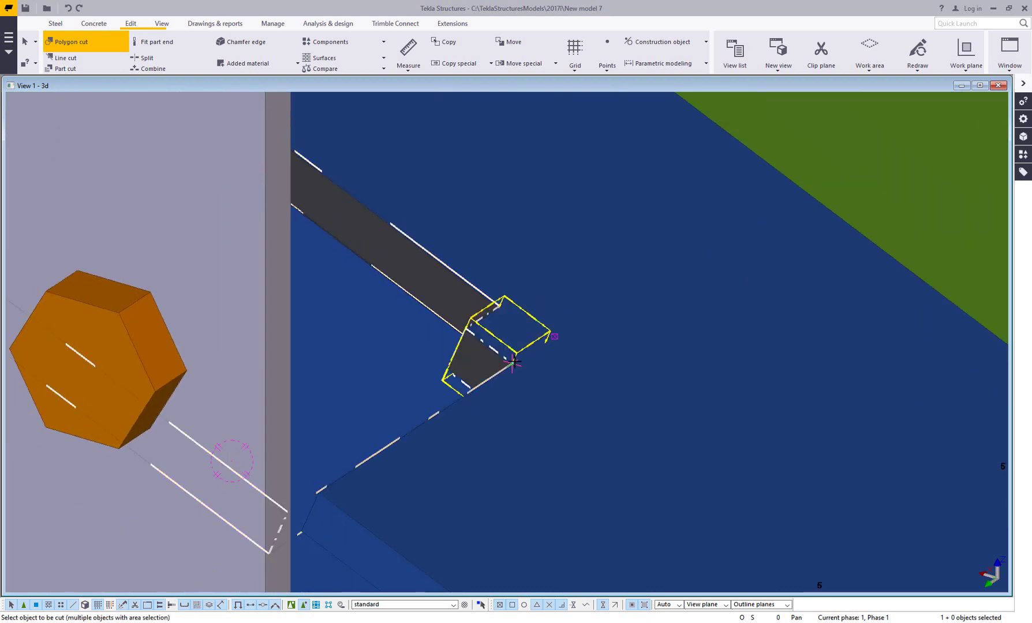
right_click(513, 362)
left_click(539, 339)
scroll(488, 357, "down", 1)
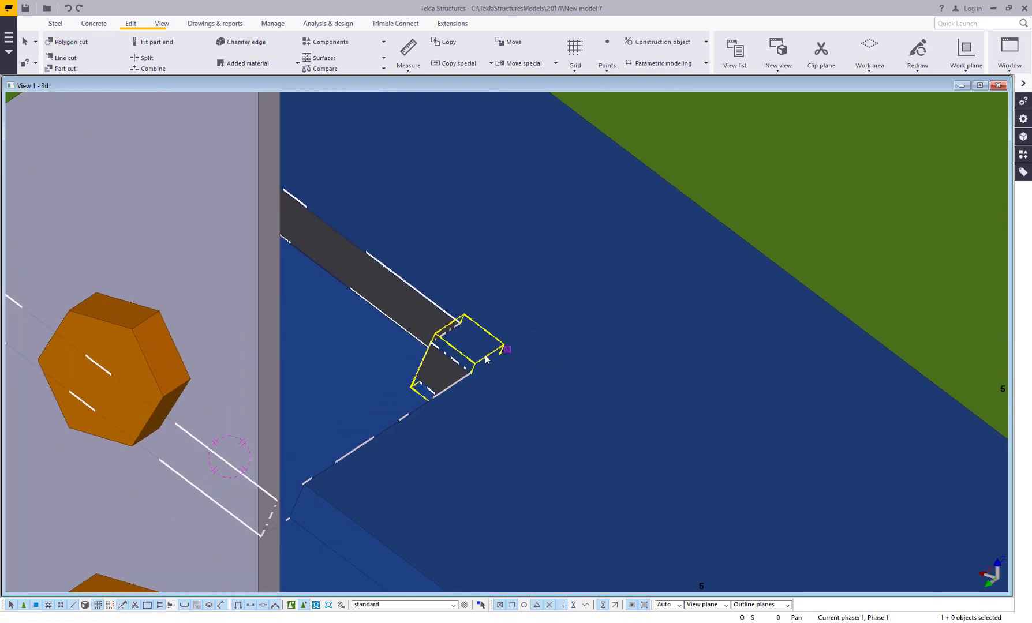
left_click(716, 282)
scroll(649, 330, "down", 3)
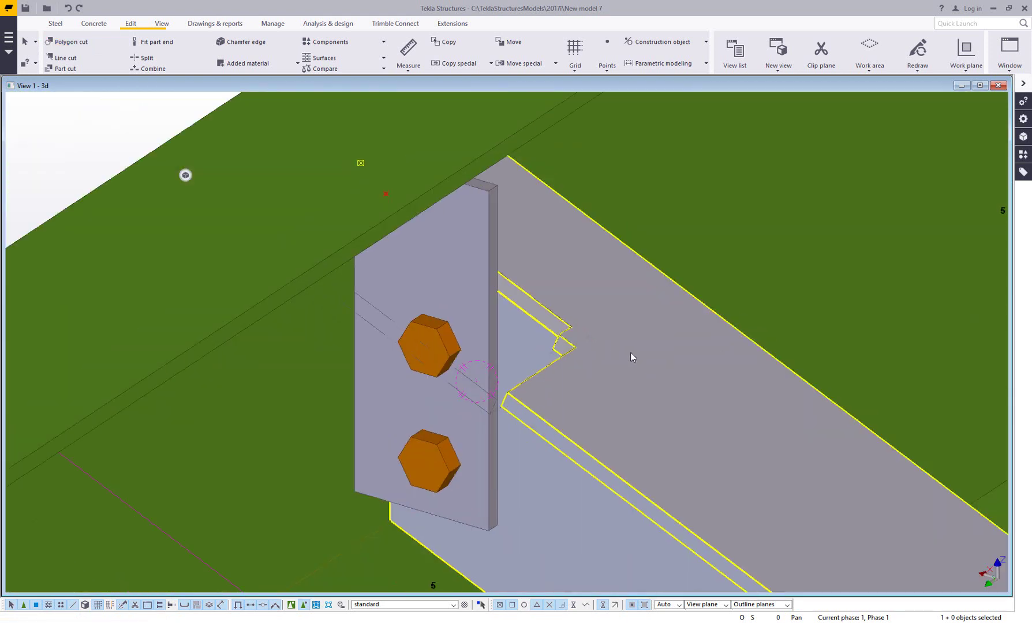
left_click(488, 398)
left_click(490, 400)
scroll(613, 348, "up", 3)
scroll(598, 340, "down", 1)
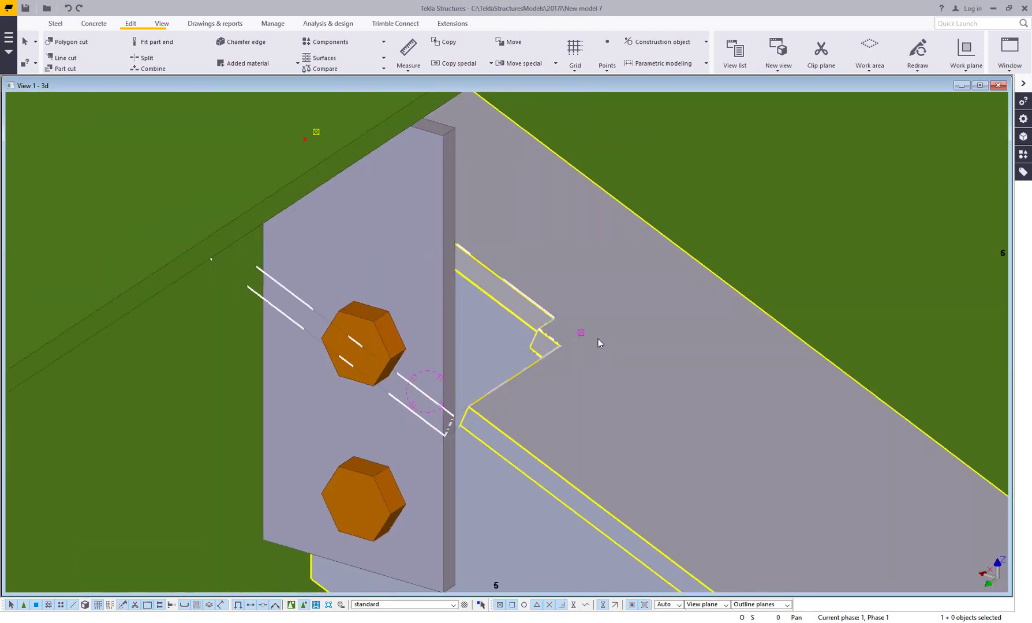
scroll(599, 344, "down", 1)
key("ctrl+5")
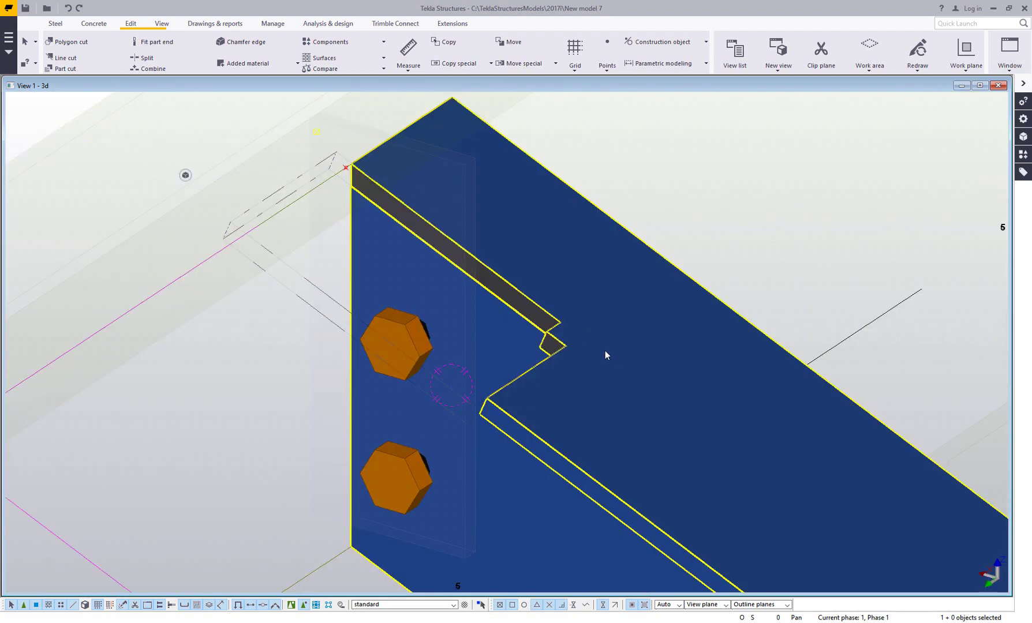
scroll(583, 353, "up", 5)
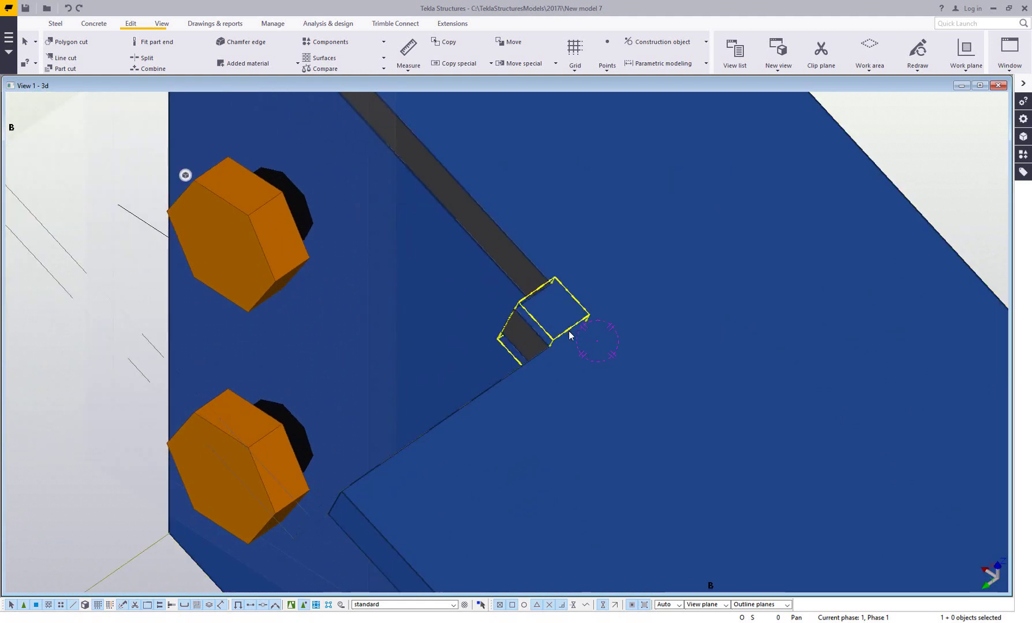
mouse_move(569, 336)
middle_mouse_down("ctrl")
mouse_move(606, 318)
mouse_move(570, 322)
middle_mouse_up("ctrl")
scroll(567, 321, "down", 3)
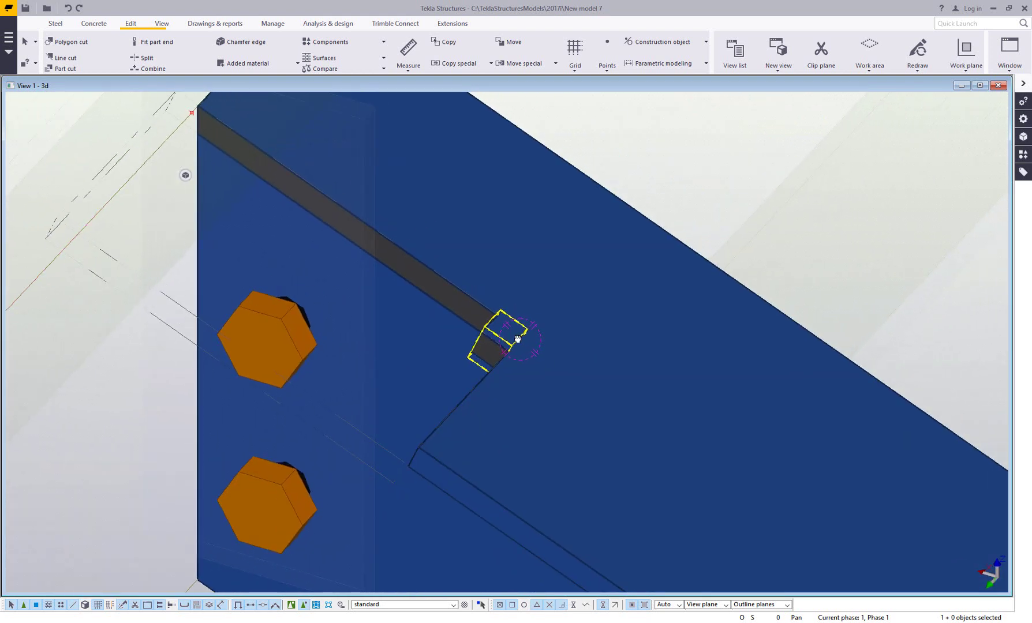
scroll(517, 338, "up", 4)
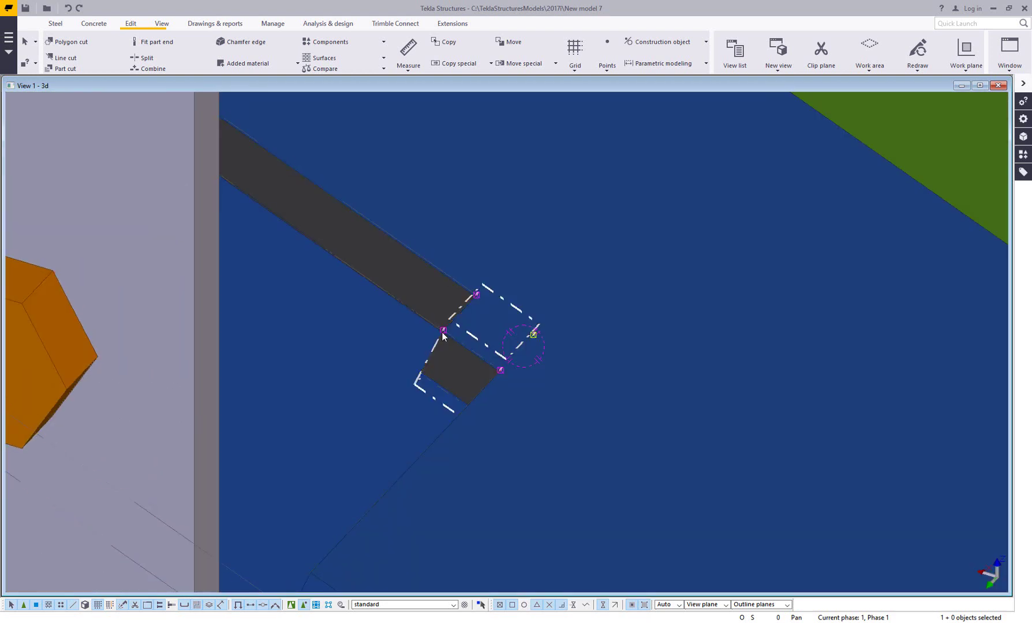
Give the notch's entrance corner a rounded chamfer with x = 1/2 and apply it.
double_click(443, 330)
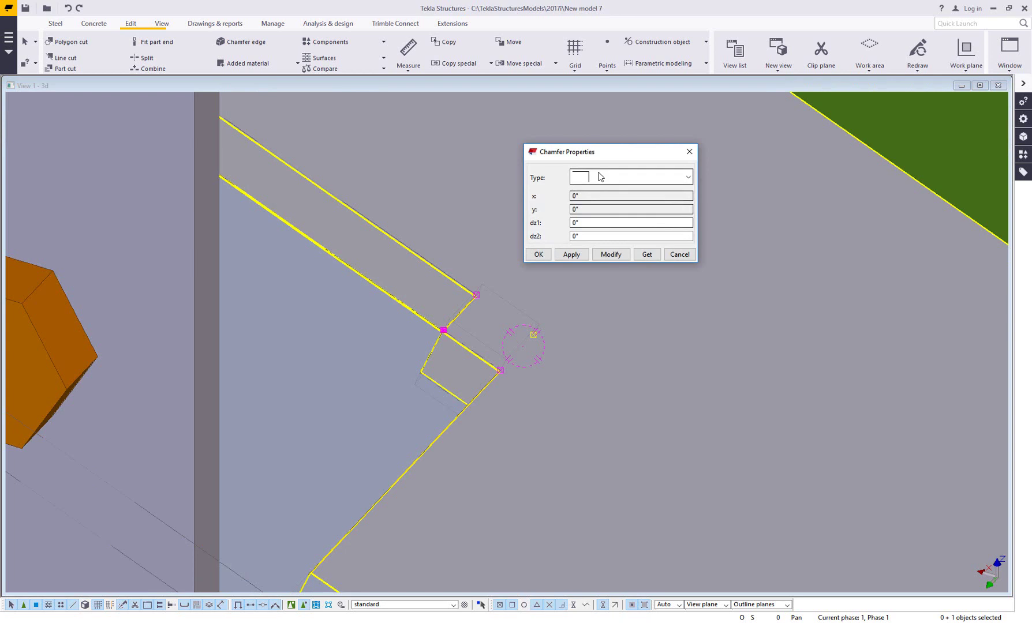
left_click(600, 178)
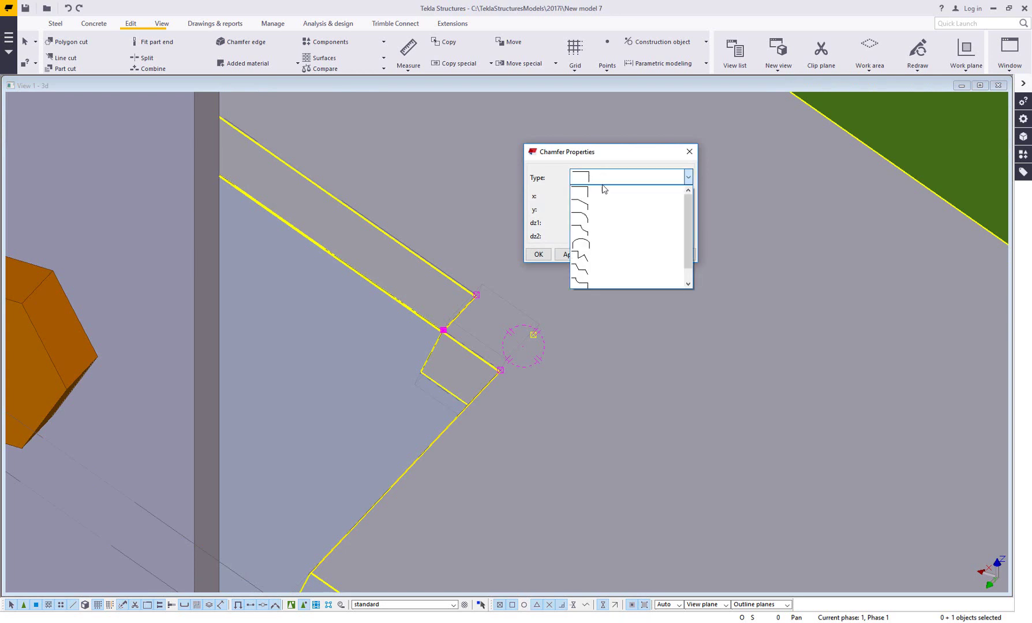
left_click(604, 233)
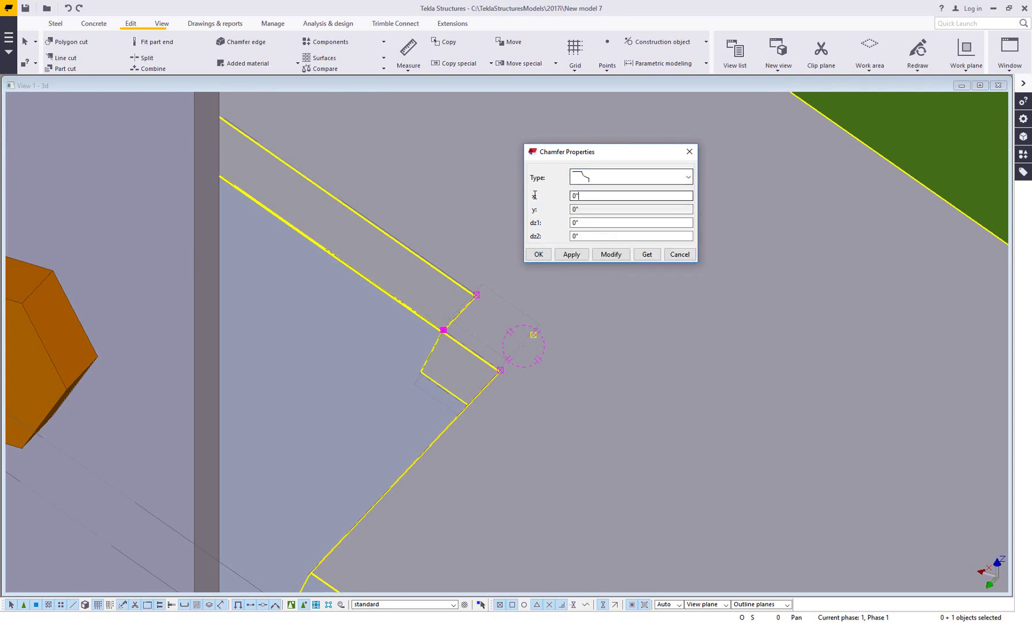
key("ctrl+a")
type("1/2")
left_click(612, 255)
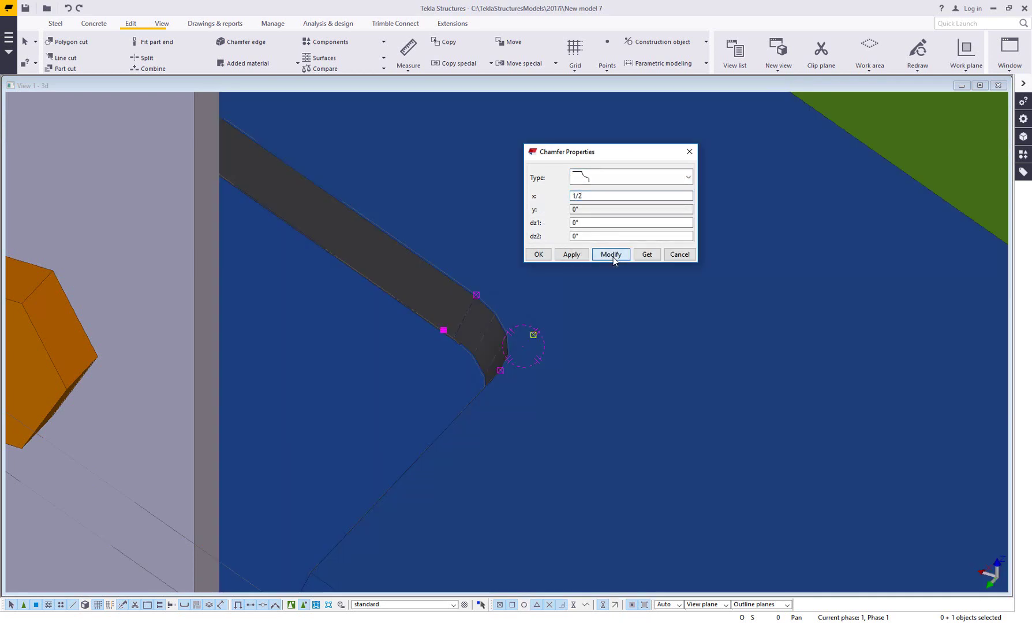
left_click(679, 255)
middle_click_drag(679, 255, 593, 287, "ctrl")
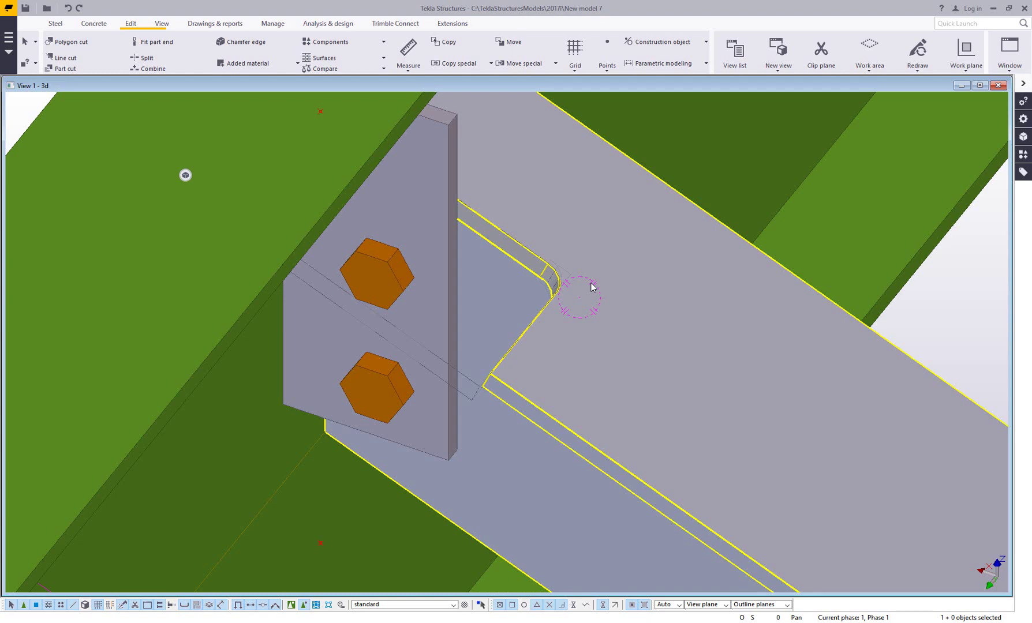
scroll(592, 286, "down", 3)
middle_click_drag(583, 295, 774, 325, "ctrl")
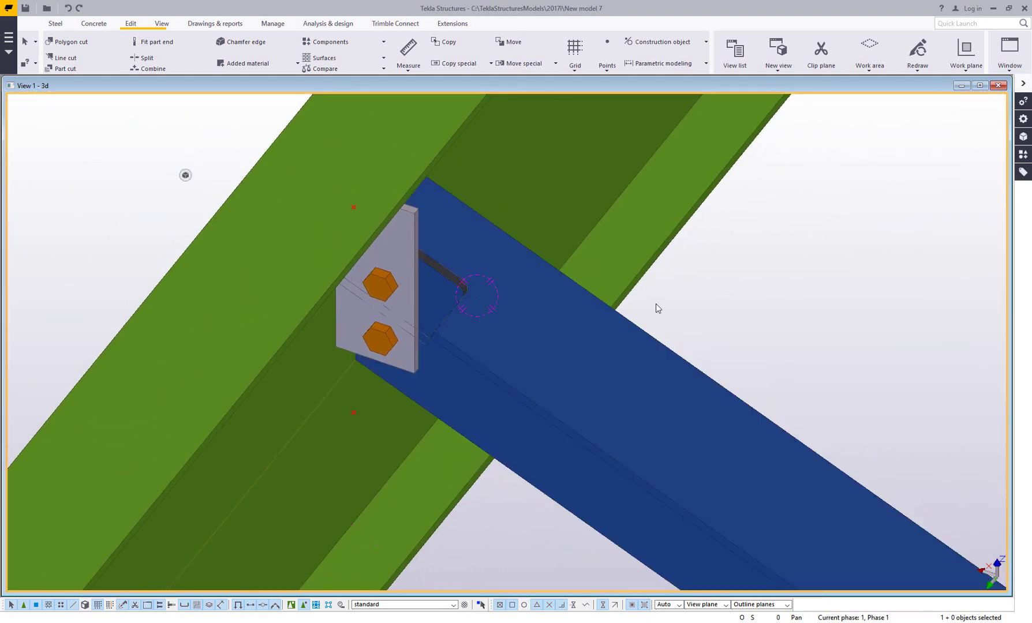
middle_click_drag(649, 304, 781, 342, "ctrl")
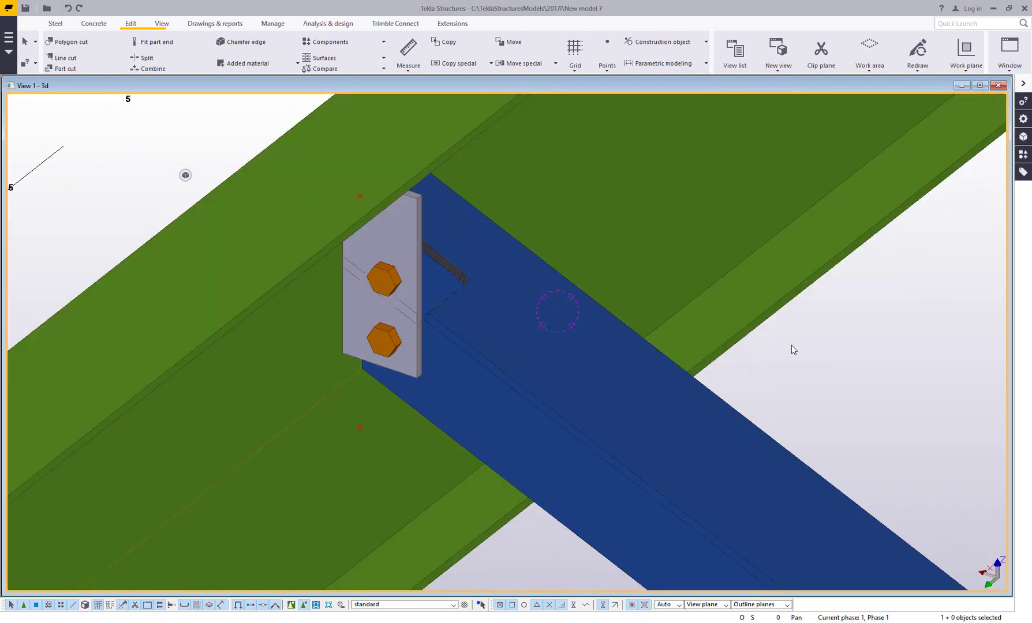